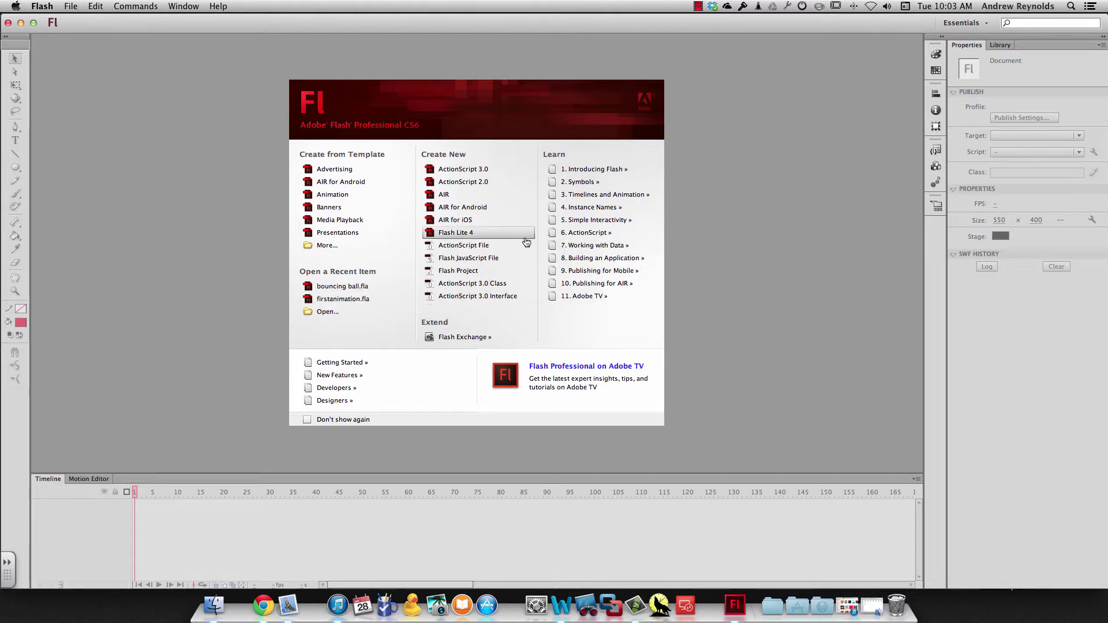
- Create a new blank ActionScript 3.0 document from the Welcome screen
left_click(463, 172)
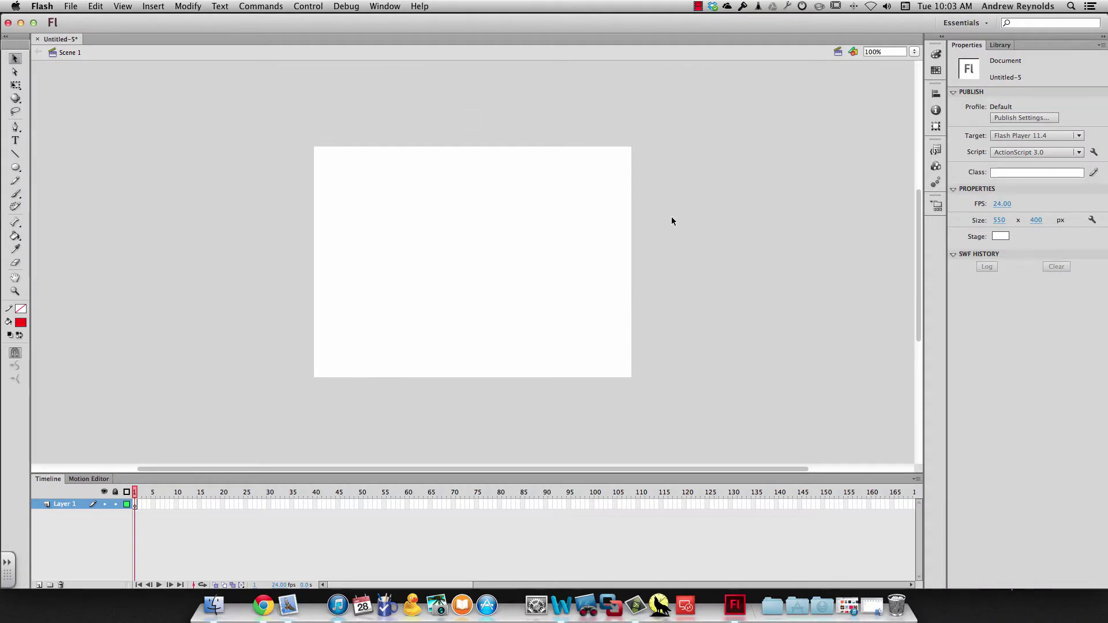
left_click(1002, 205)
type("31")
key("Return")
type("19")
key("Return")
left_click(998, 203)
type("24")
key("Return")
left_click(234, 521)
left_click(237, 505)
- Draw a red circle in the stage's upper left on frame 1, then add a keyframe at frame 2
left_click(134, 504)
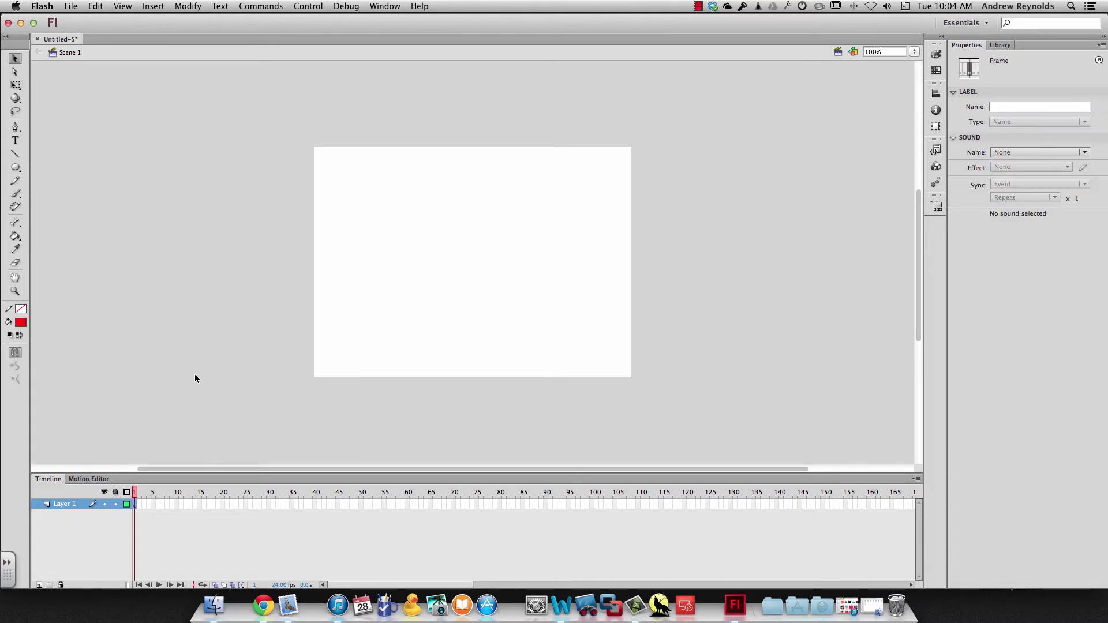
left_click_drag(15, 167, 57, 179)
mouse_move(383, 188)
left_mouse_down()
mouse_move(462, 240)
mouse_move(460, 266)
left_mouse_up()
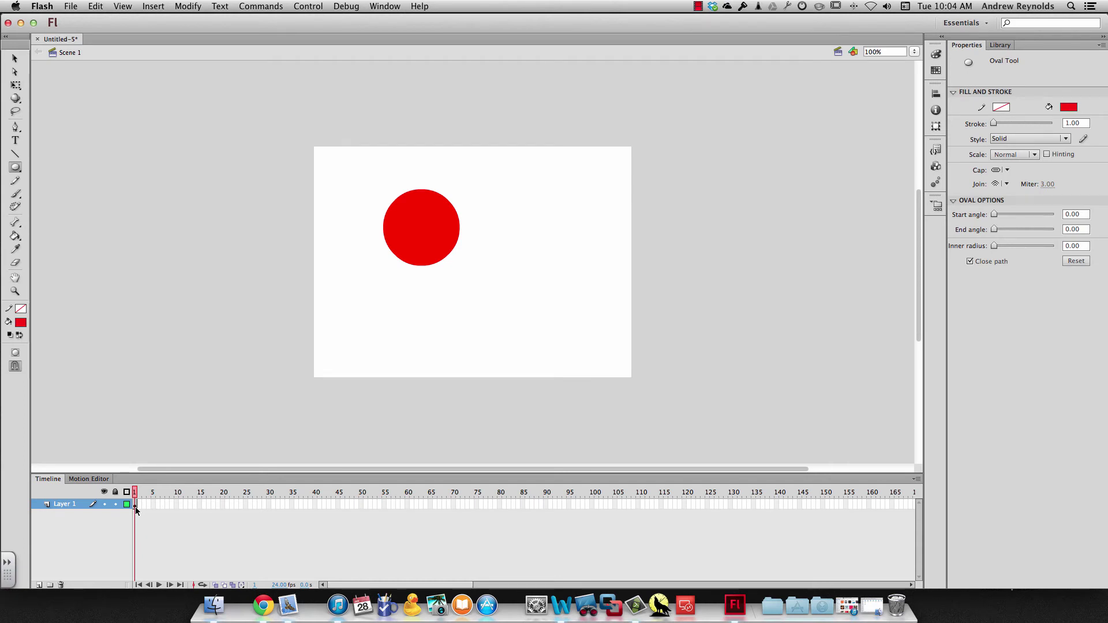
key("F6")
- Move the circle to the upper right in frame 2, then keyframe frame 3 with it nearer centre
left_click(15, 58)
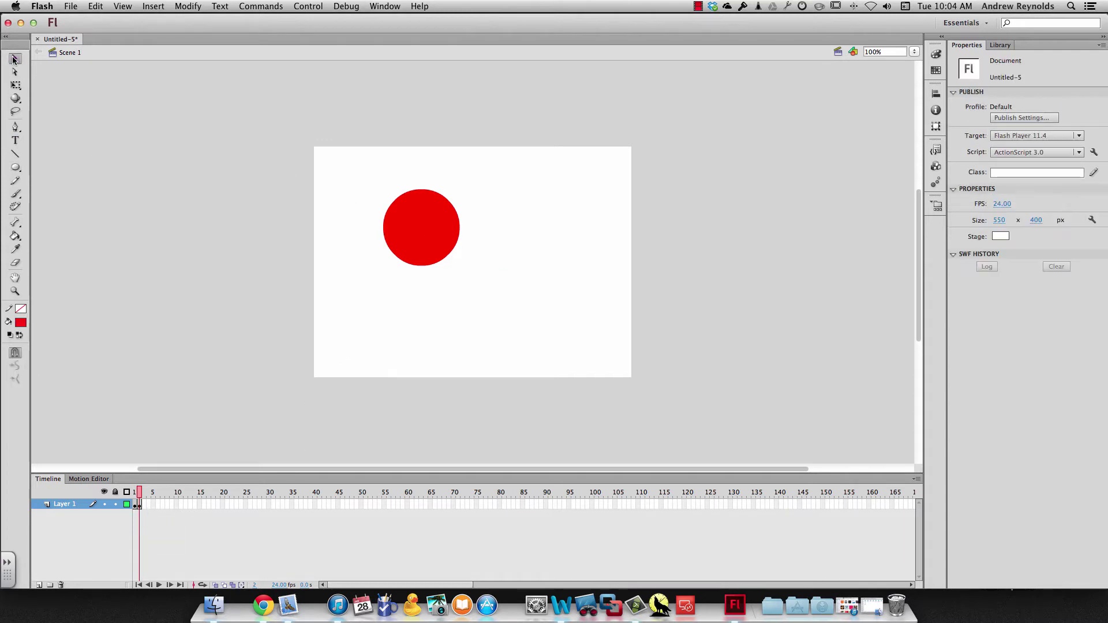
left_click_drag(420, 225, 551, 215)
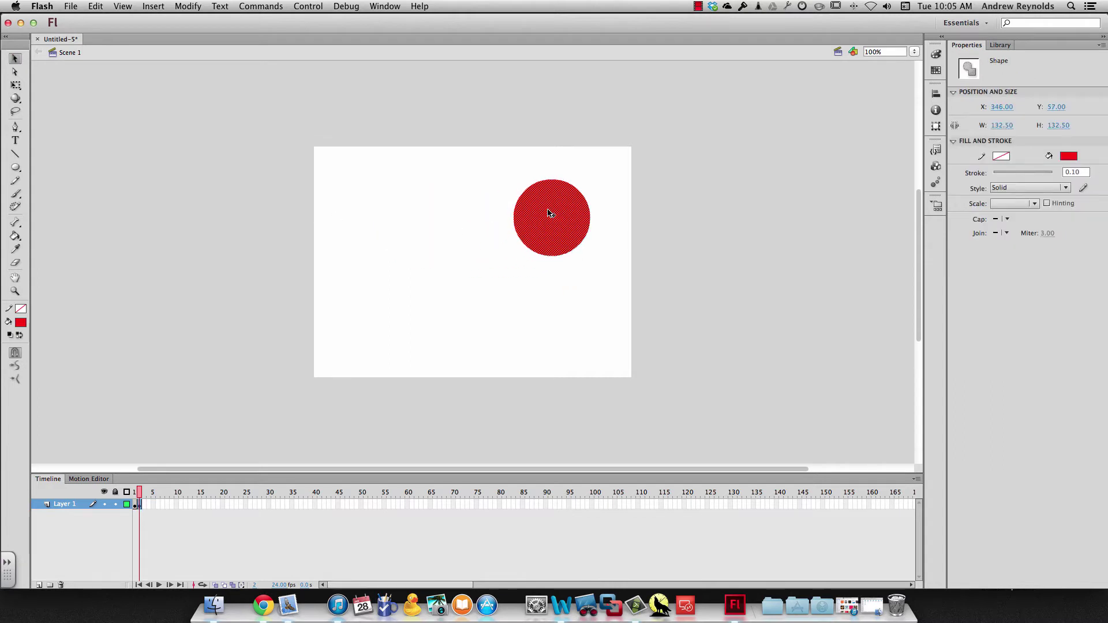
key("F6")
left_click_drag(542, 219, 487, 290)
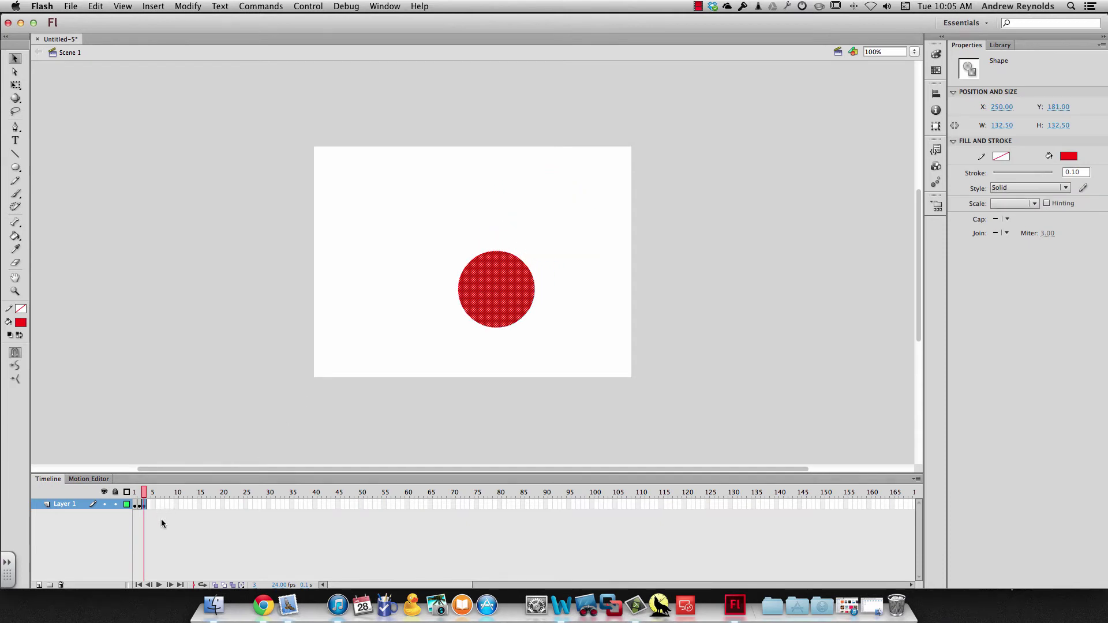
- Insert a keyframe at frame 4 with the circle moved to the stage's lower left
left_click(155, 6)
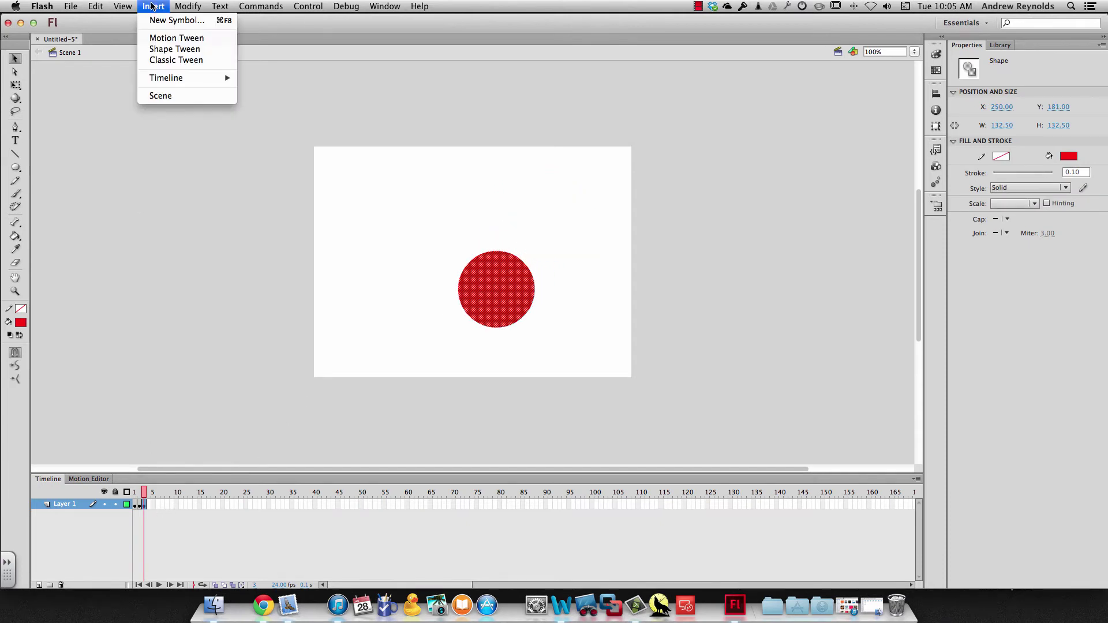
mouse_move(176, 81)
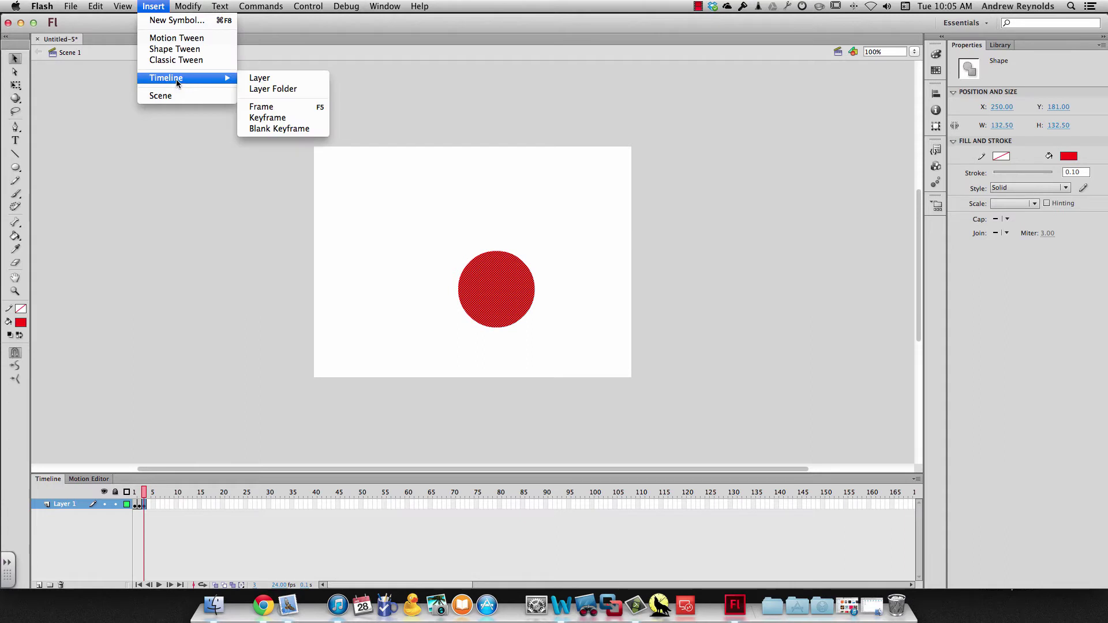
left_click(297, 118)
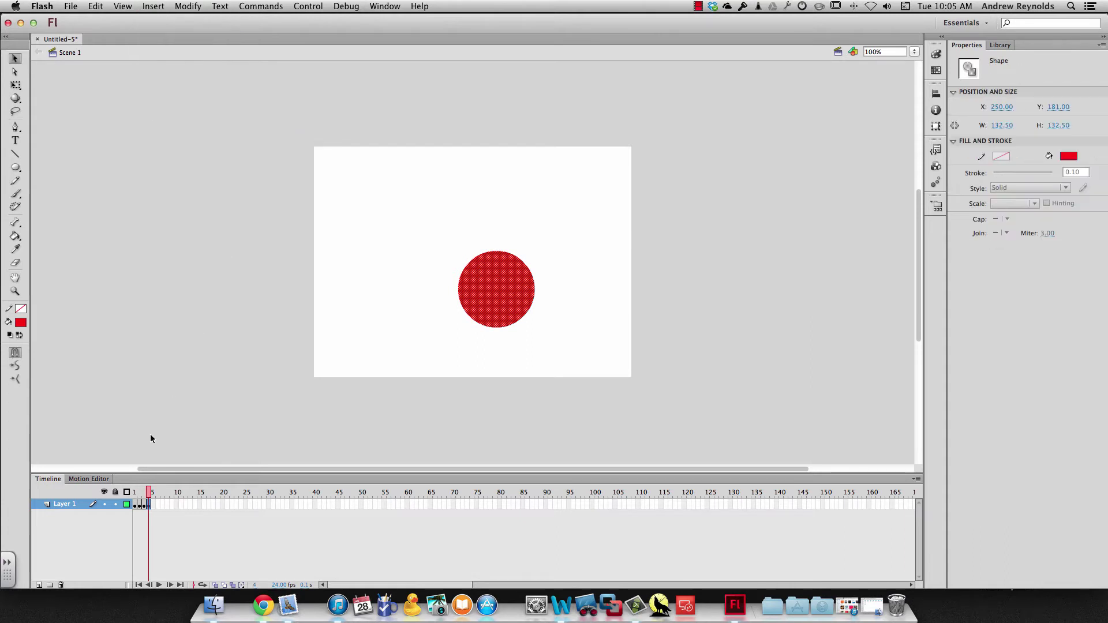
left_click_drag(501, 280, 419, 288)
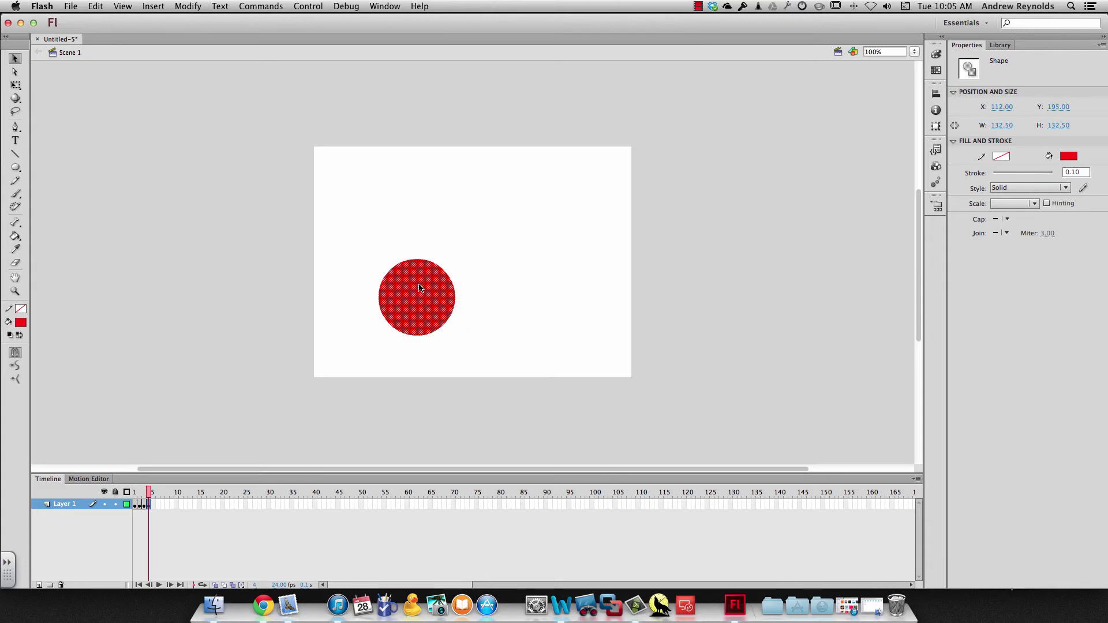
left_click(154, 504)
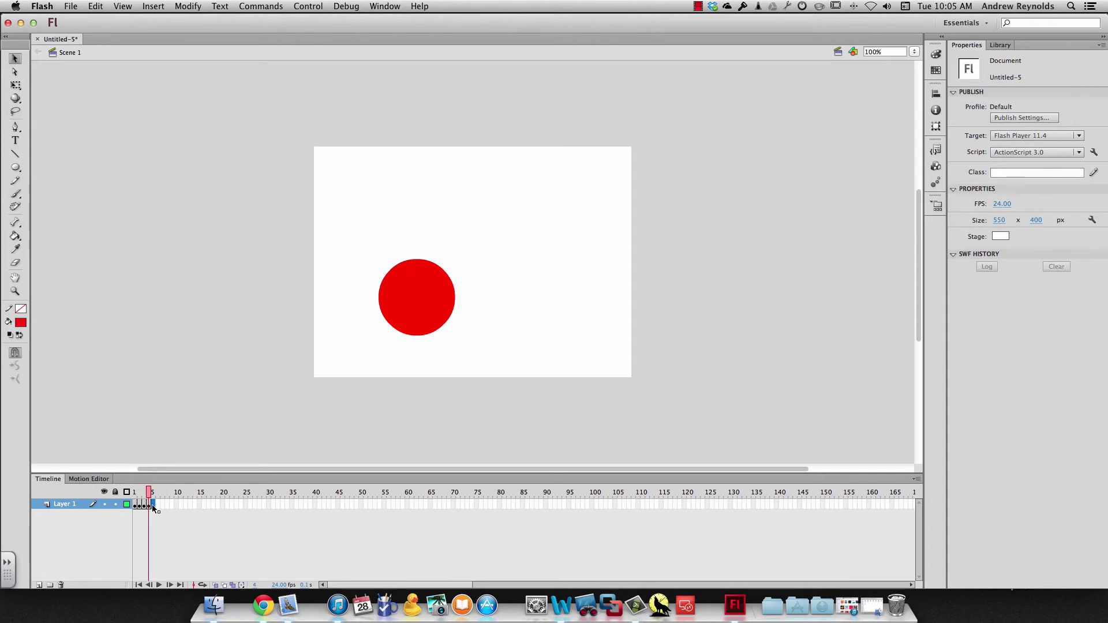
- Insert a keyframe at frame 5, try moving the circle up-left, then undo the move
right_click(154, 505)
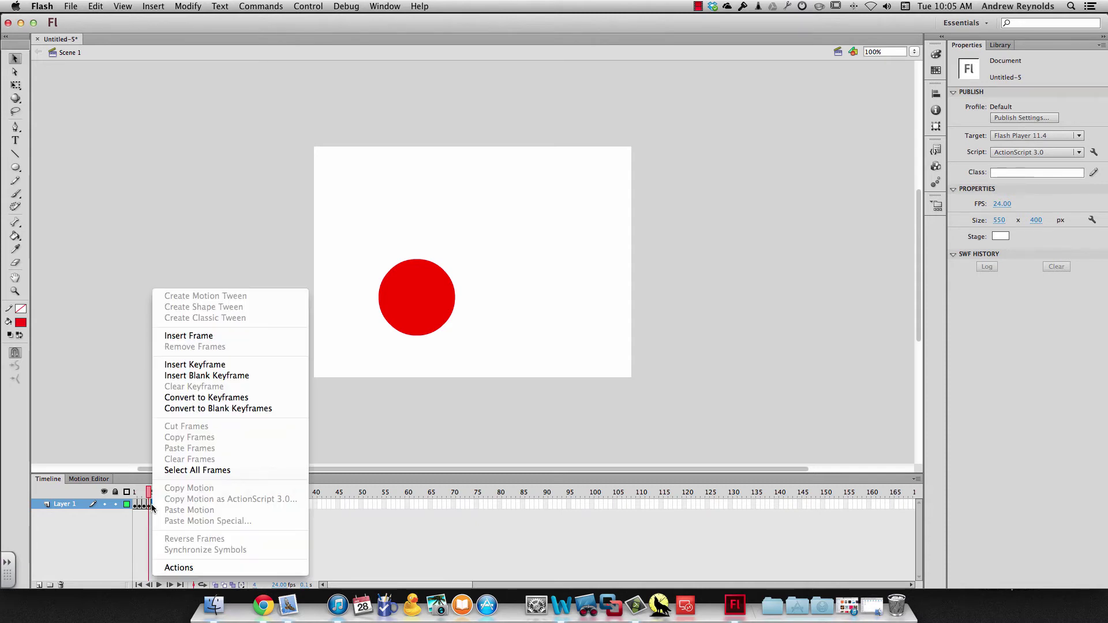
left_click(196, 366)
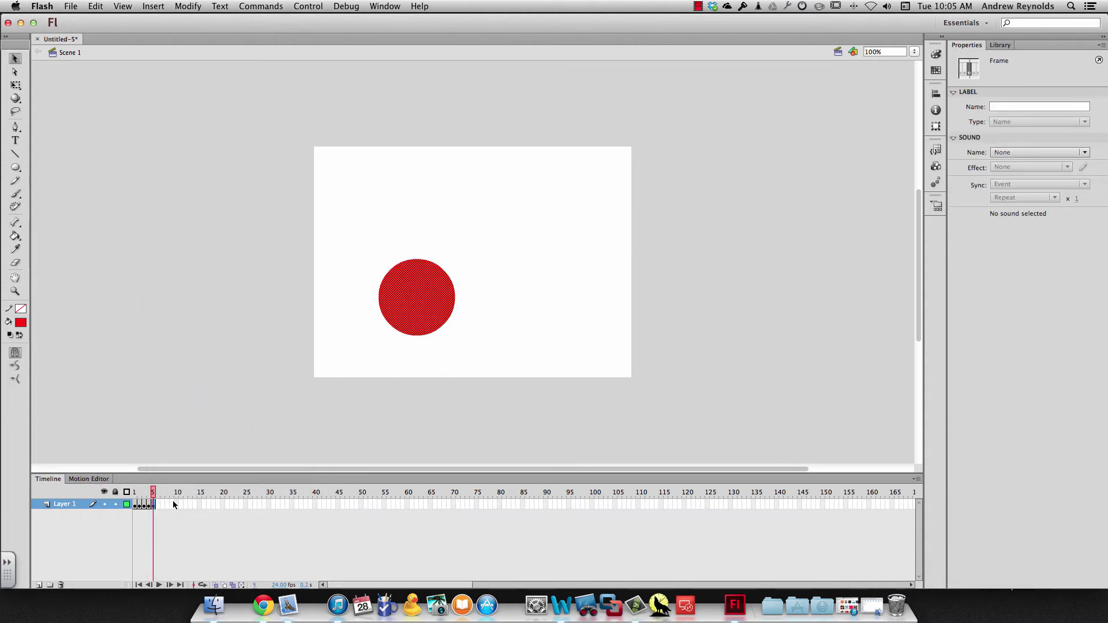
left_click_drag(403, 303, 373, 220)
key("ctrl+z")
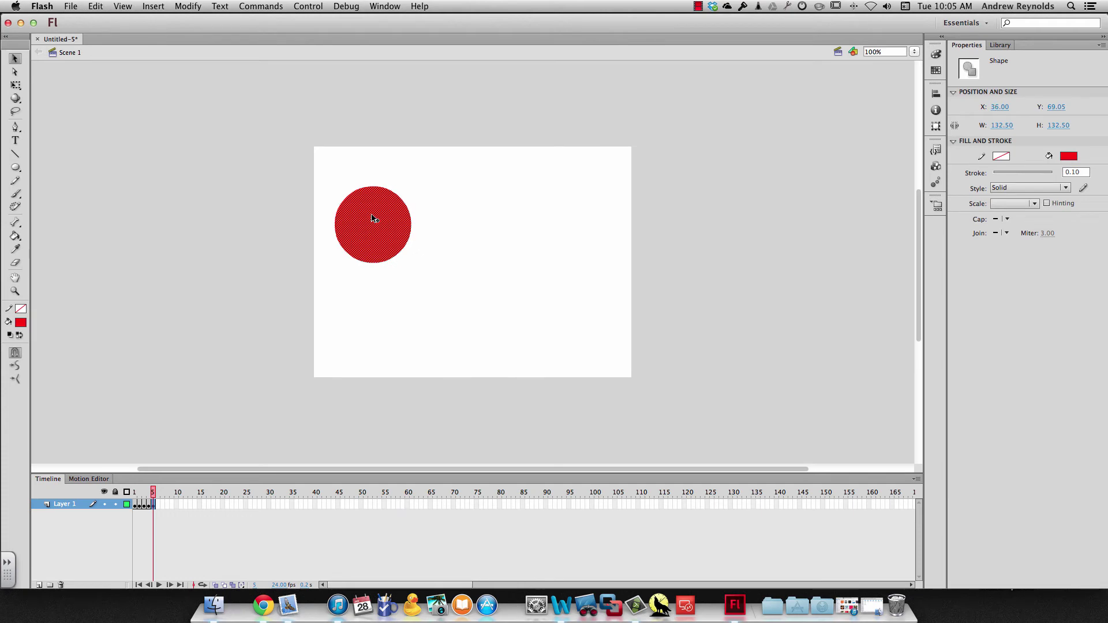
- Add keyframes at frames 6 and 7 with the circle shifted, then play the animation
key("F6")
mouse_move(379, 217)
left_mouse_down()
mouse_move(476, 203)
mouse_move(533, 263)
mouse_move(507, 323)
mouse_move(390, 337)
mouse_move(345, 270)
mouse_move(381, 226)
left_mouse_up()
key("F6")
key("F6")
key("F6")
key("F6")
key("F6")
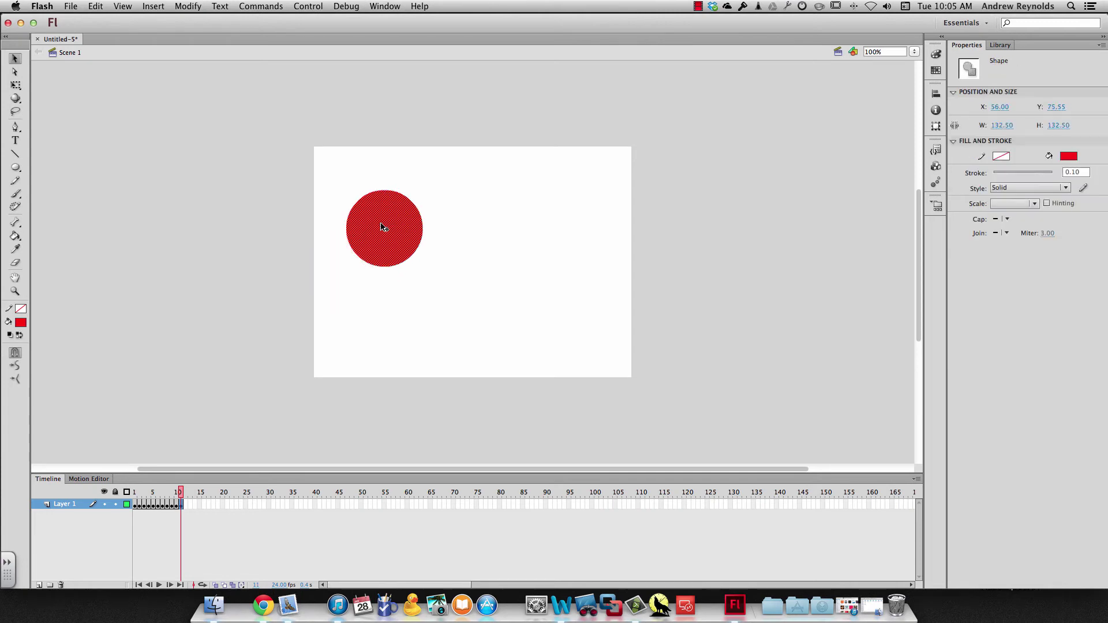
left_click(422, 306)
key("Return")
key("Return")
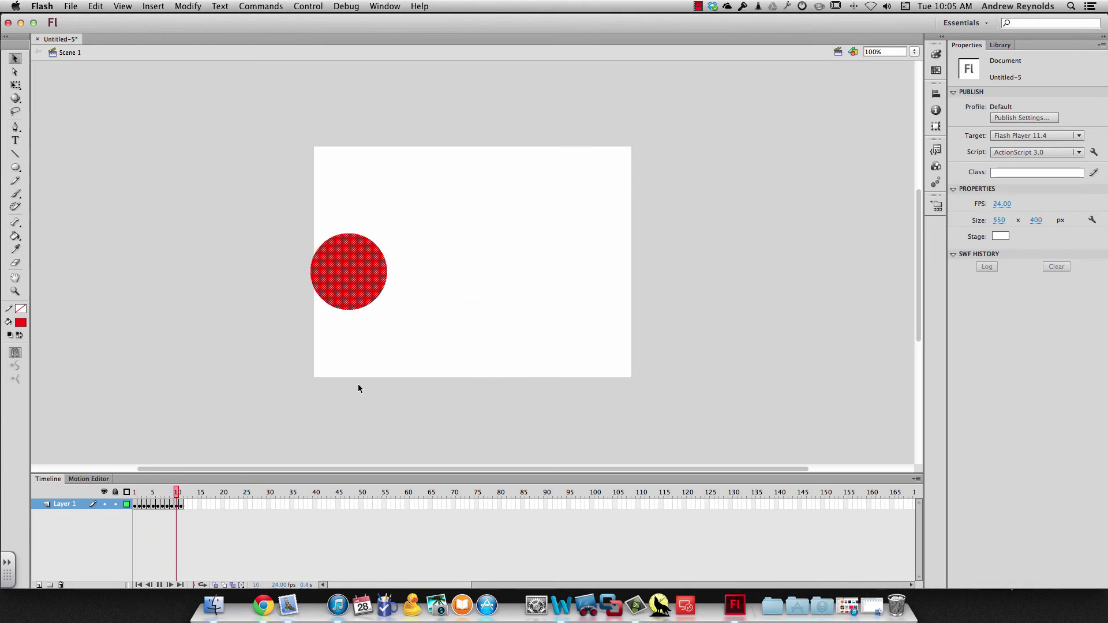
left_click(160, 585)
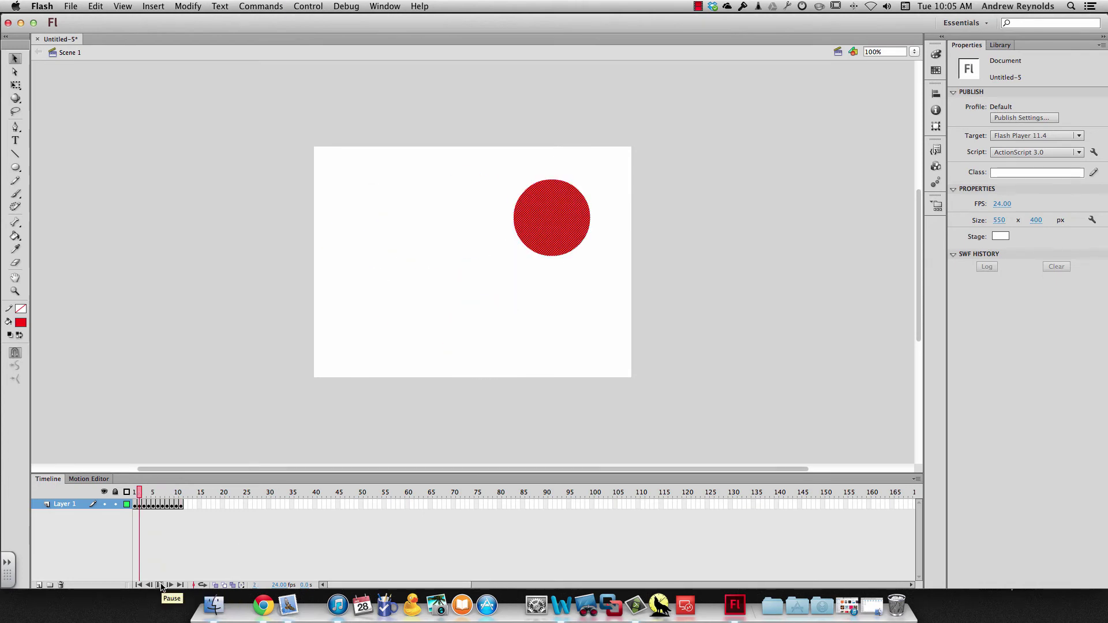
left_click(159, 585)
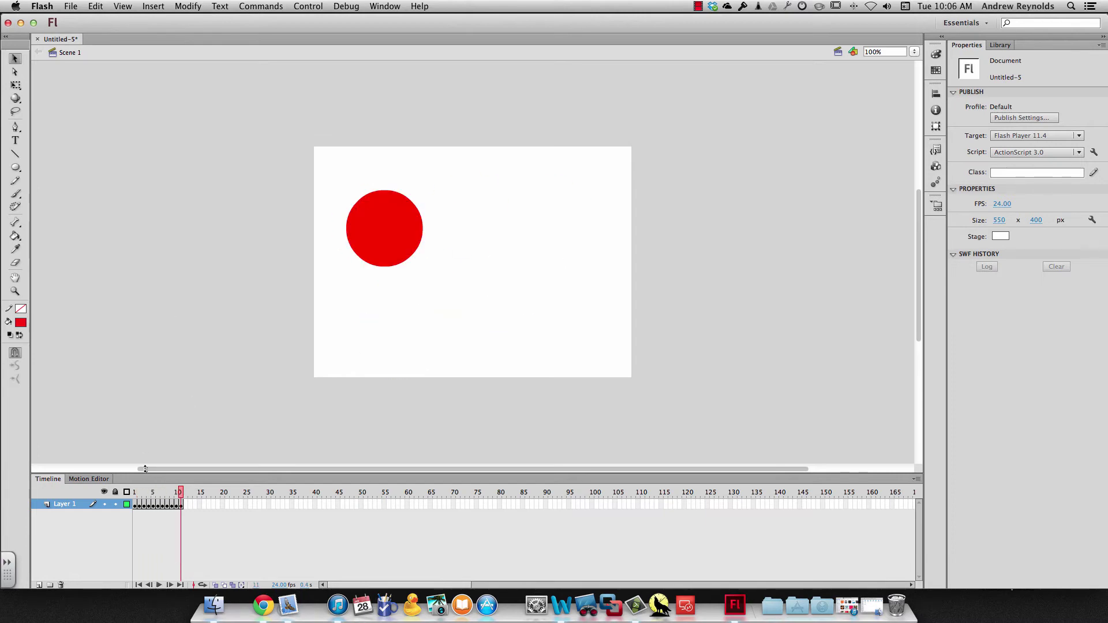
mouse_move(135, 494)
left_mouse_down()
mouse_move(184, 492)
mouse_move(135, 492)
left_mouse_up()
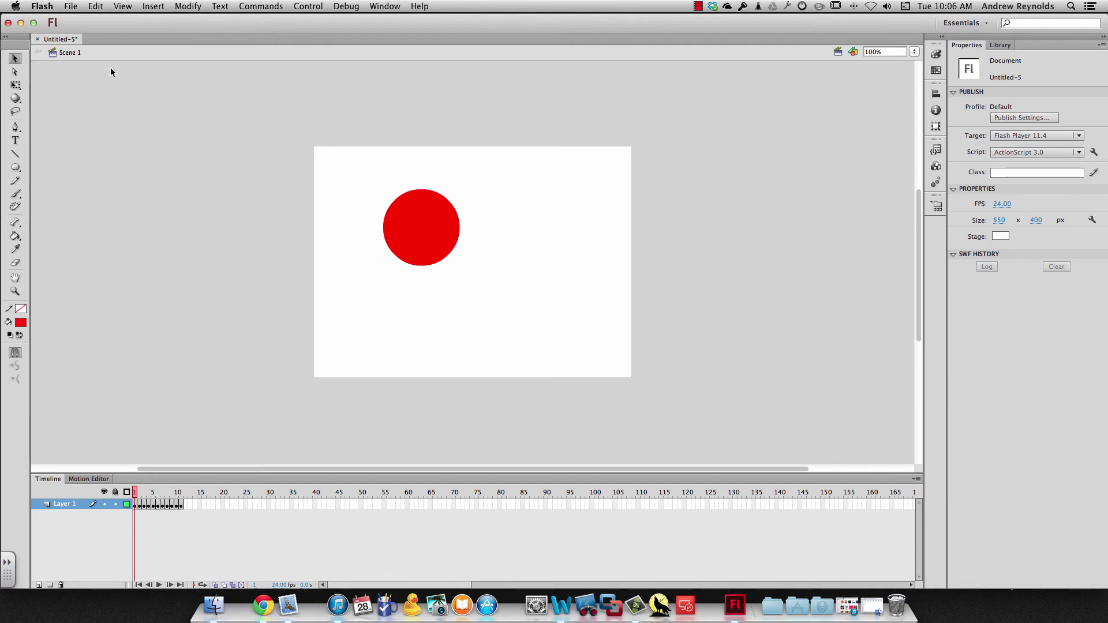
left_click(71, 7)
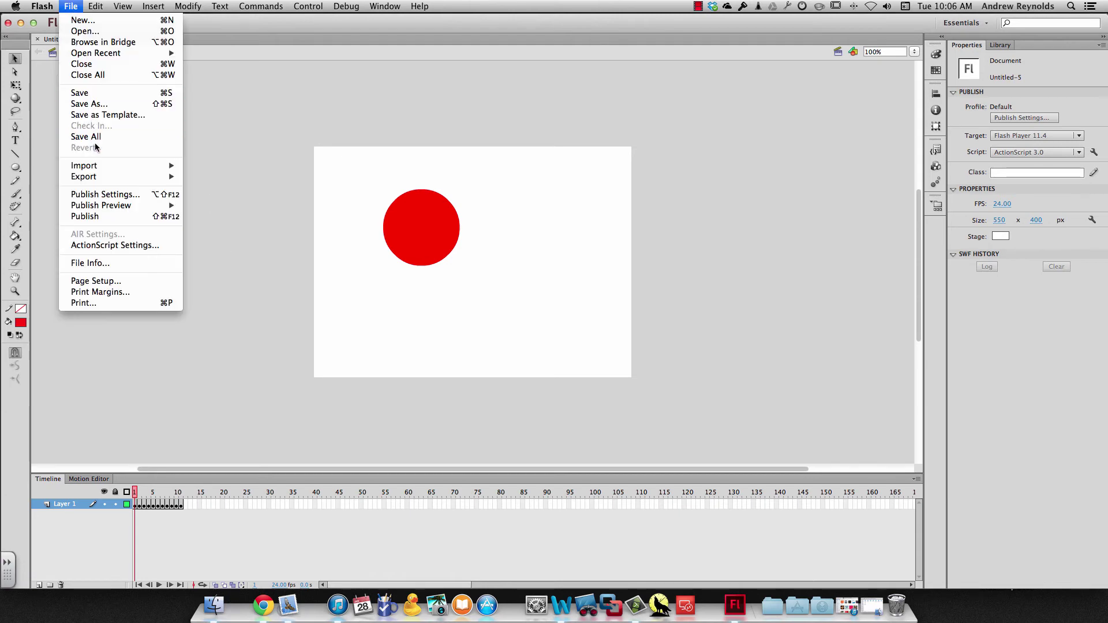
left_click(92, 104)
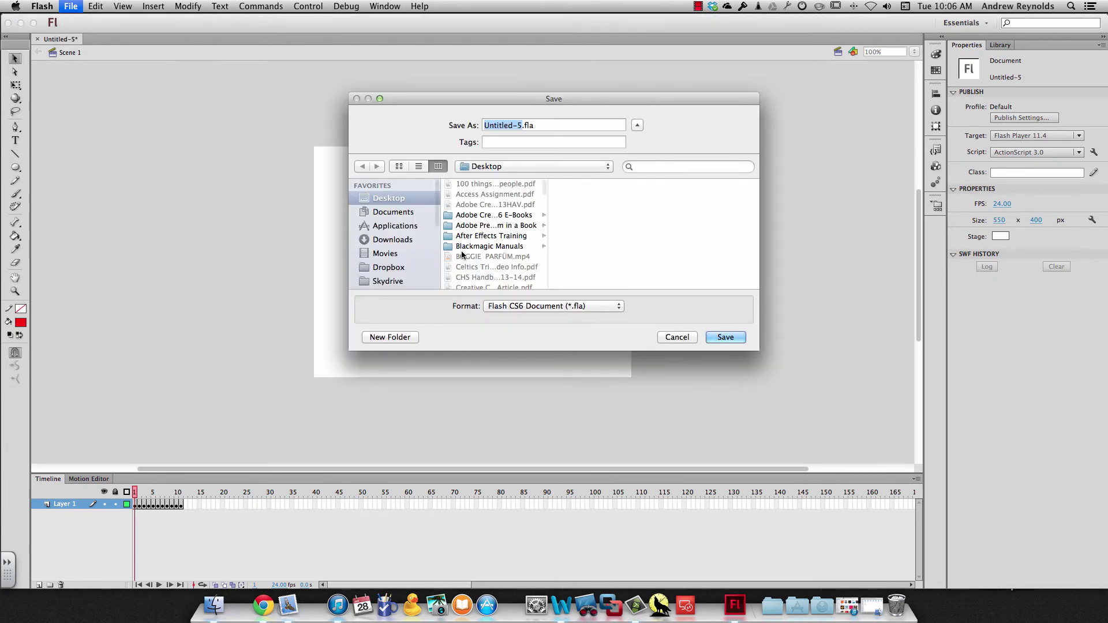
type("dayone")
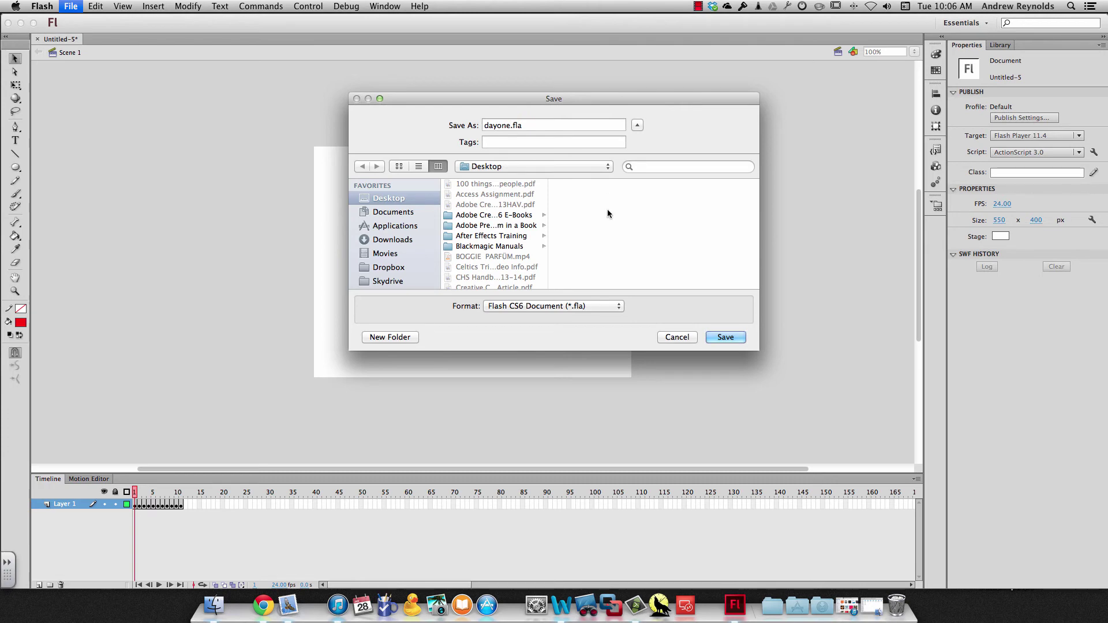
left_click(727, 338)
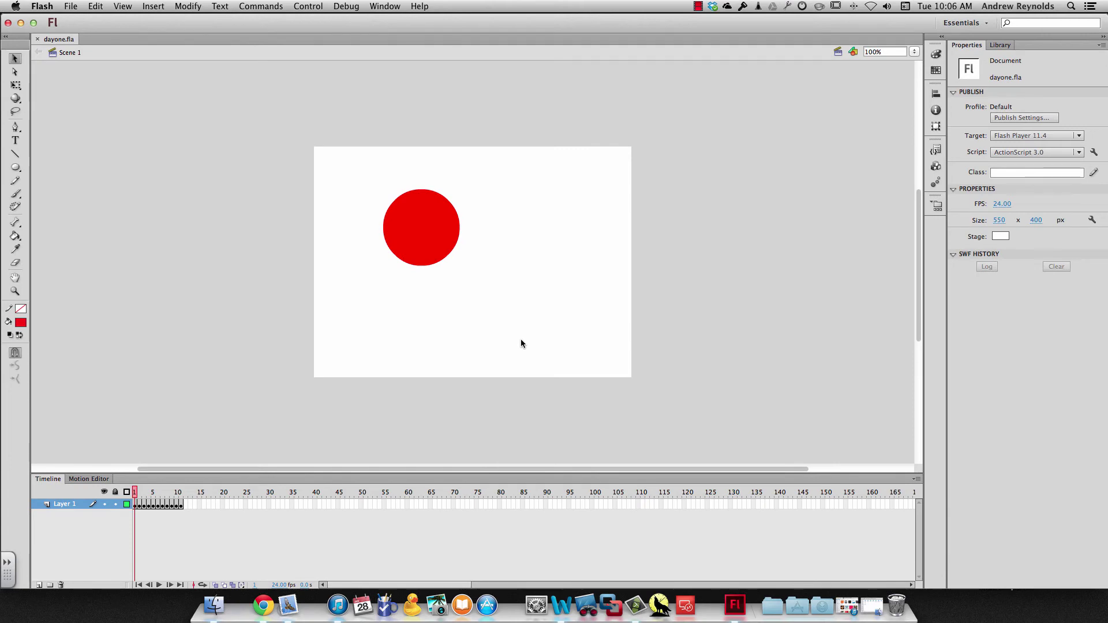
- Test the movie to preview the animation as dayone.swf, then close the preview
key("super+Return")
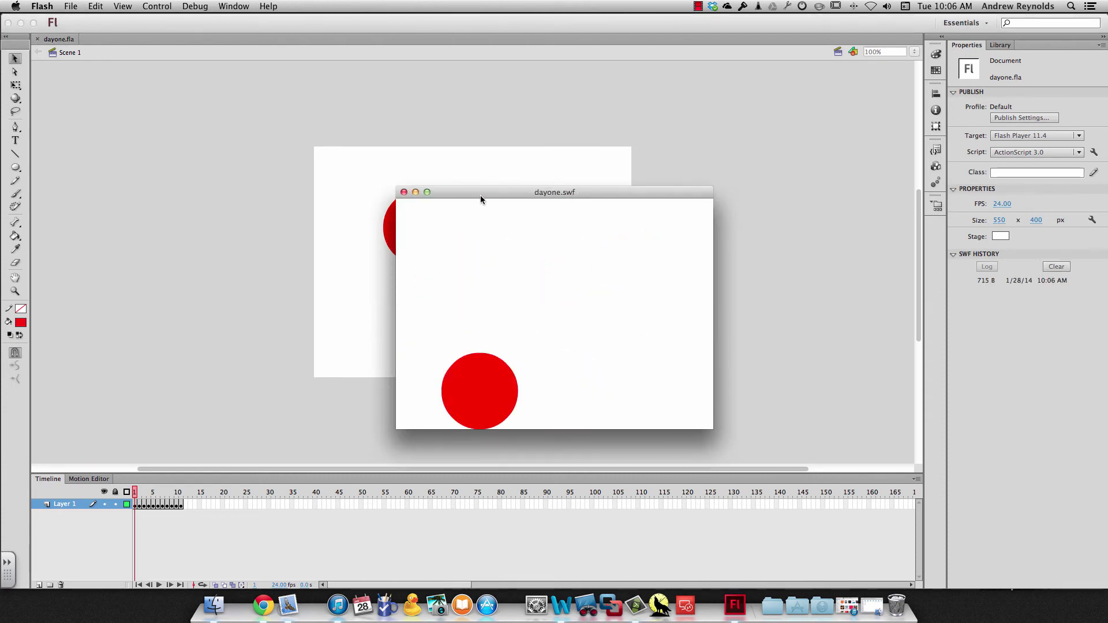
left_click_drag(479, 193, 434, 194)
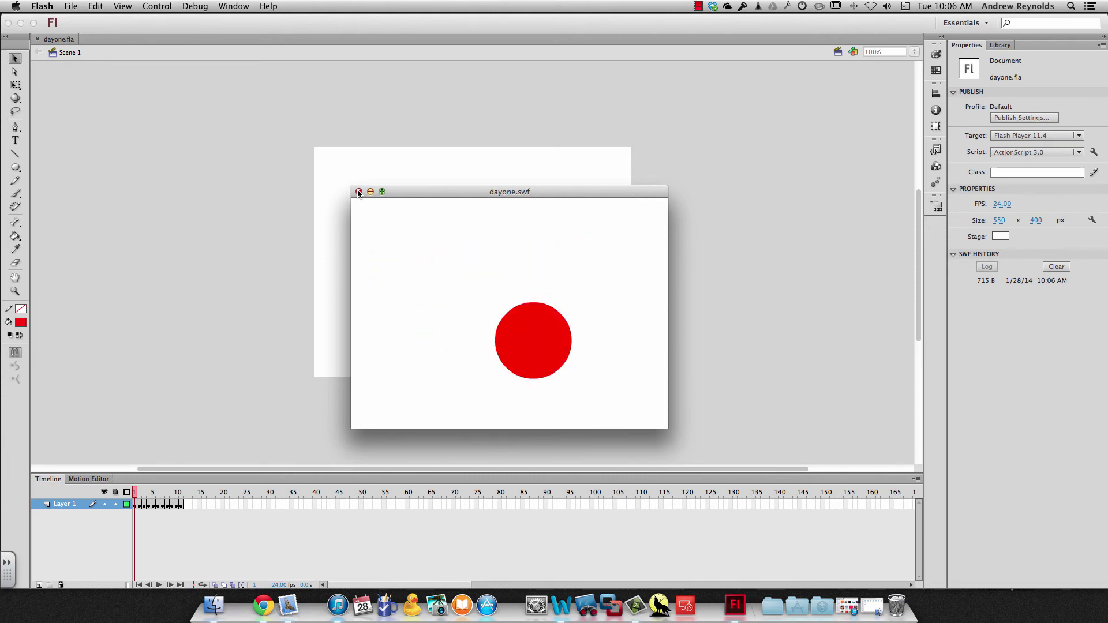
left_click(358, 192)
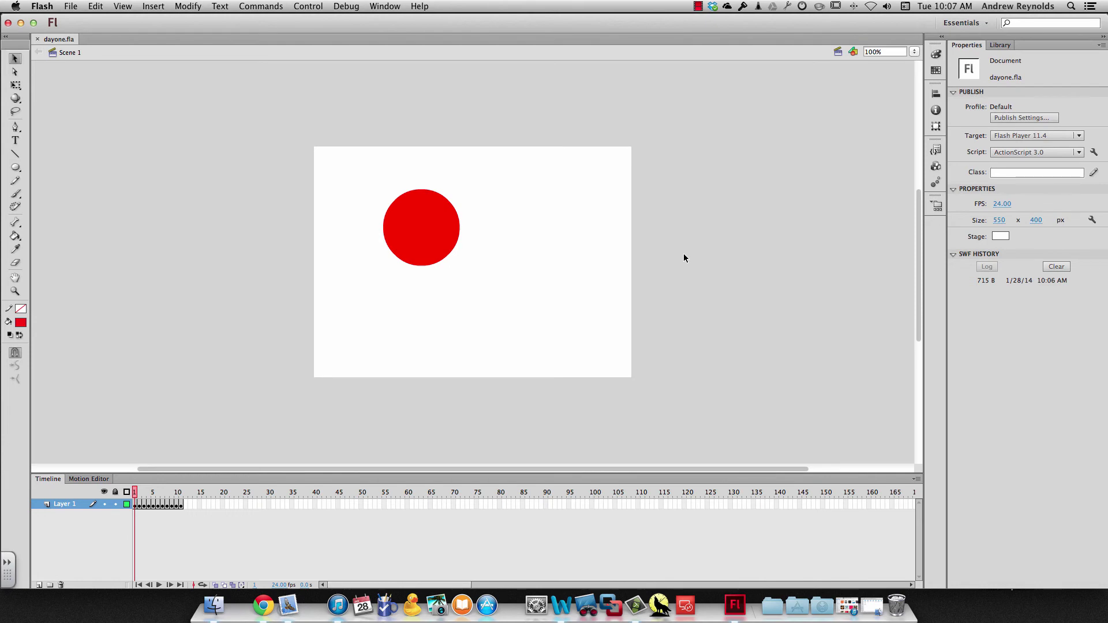
- Reveal the desktop and place the dayone.swf icon just below dayone.fla
key("F11")
left_click_drag(1009, 30, 934, 396)
left_click(932, 349)
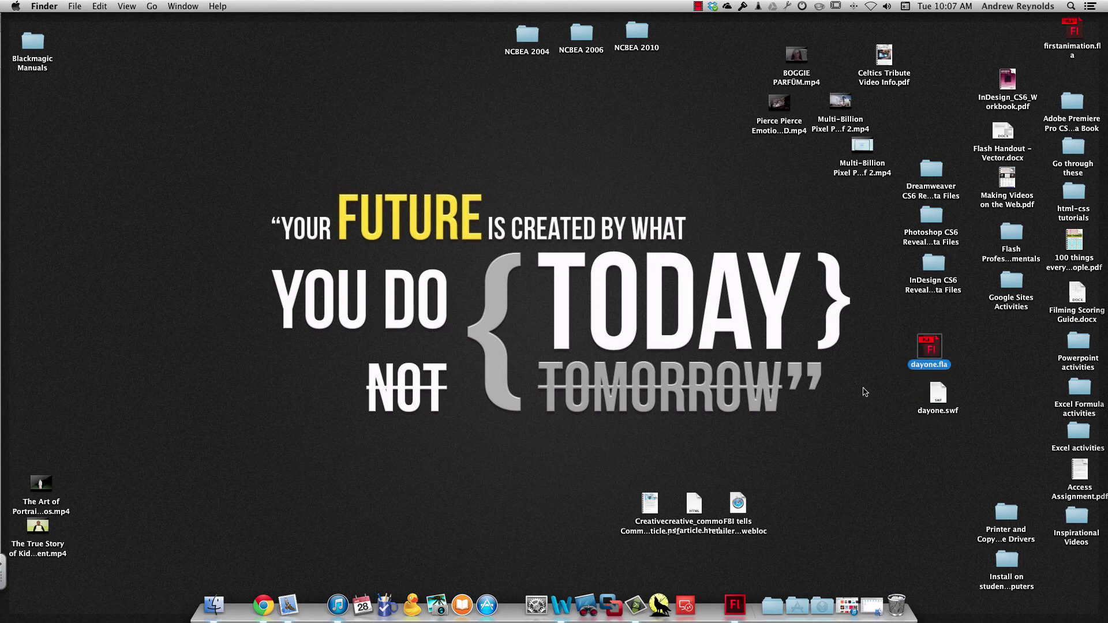
- Play dayone.swf from the desktop in Flash Player, then close the player window
left_click(938, 410)
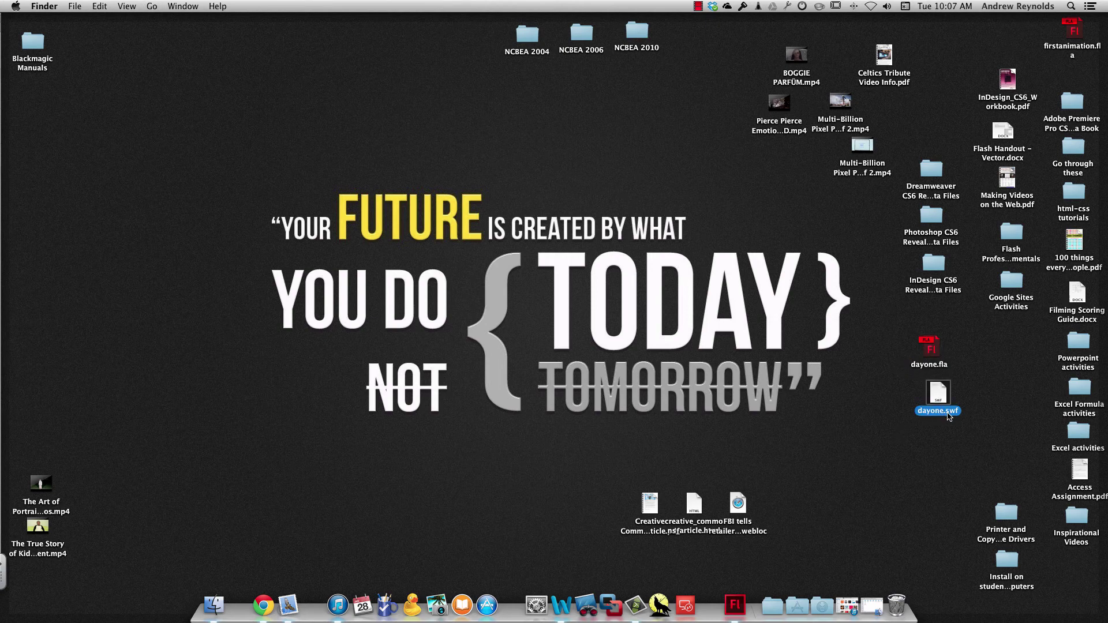
left_click_drag(941, 396, 931, 396)
double_click(931, 396)
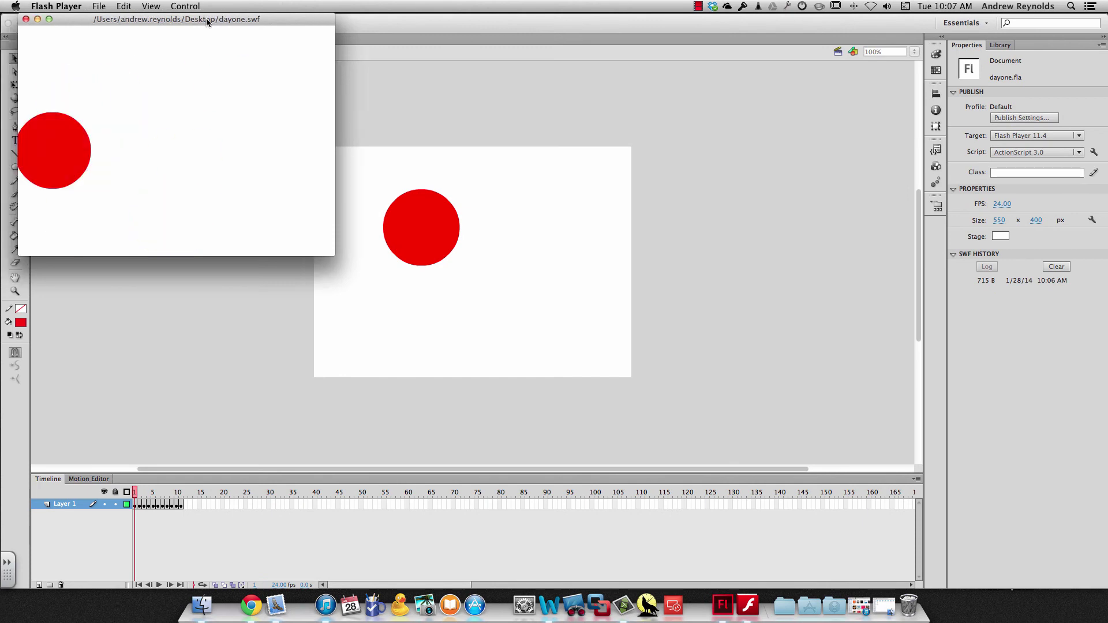
left_click_drag(206, 19, 646, 101)
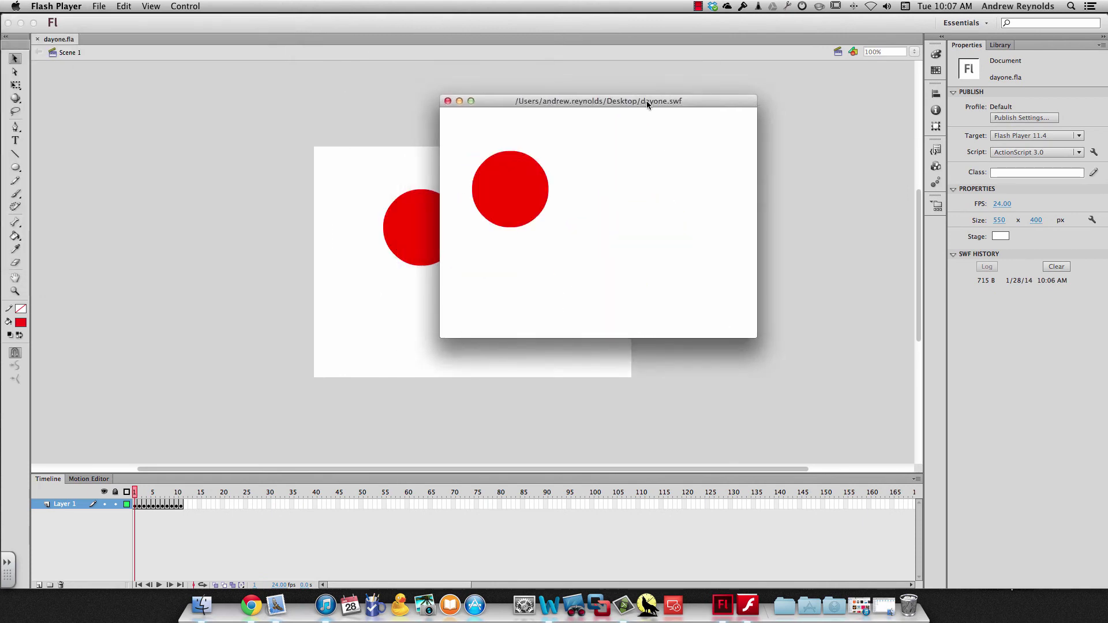
left_click(448, 101)
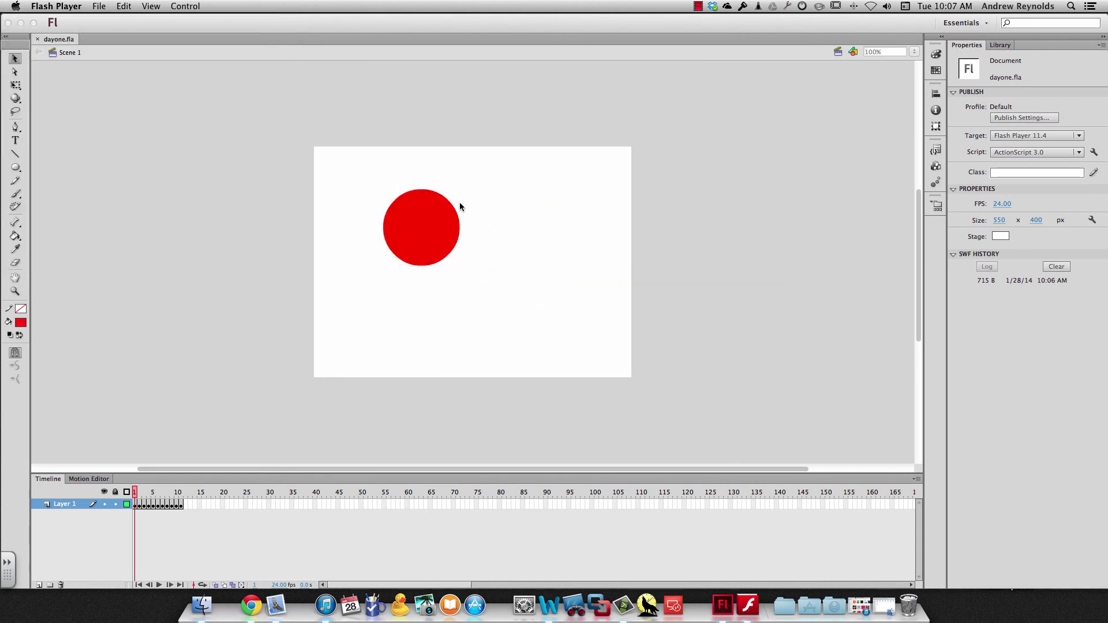
left_click(136, 120)
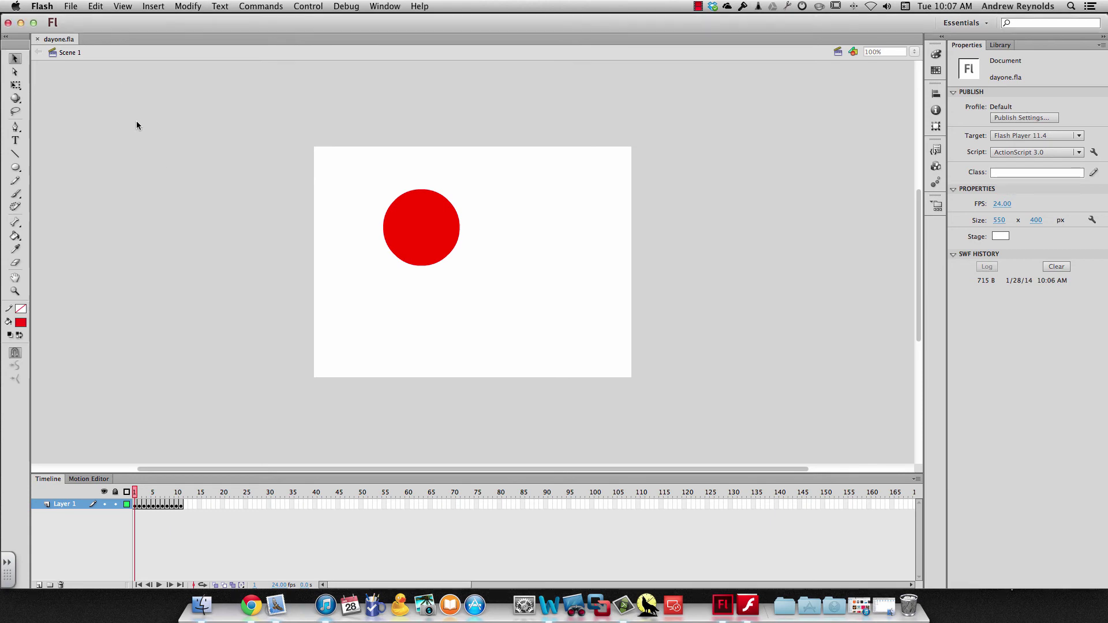
left_click(71, 6)
mouse_move(103, 174)
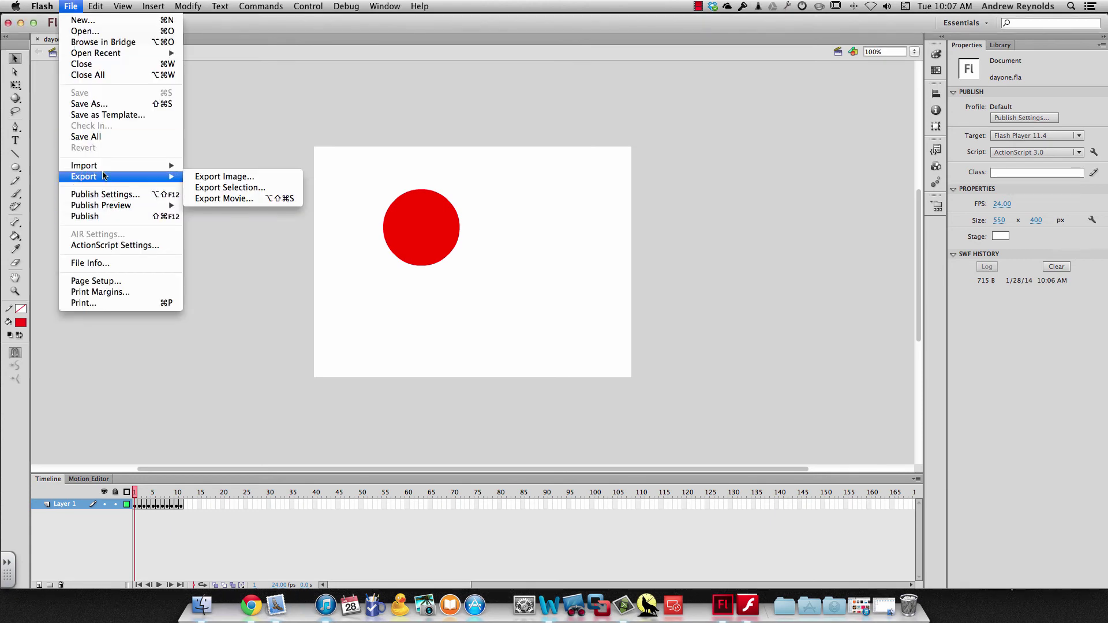
left_click(251, 199)
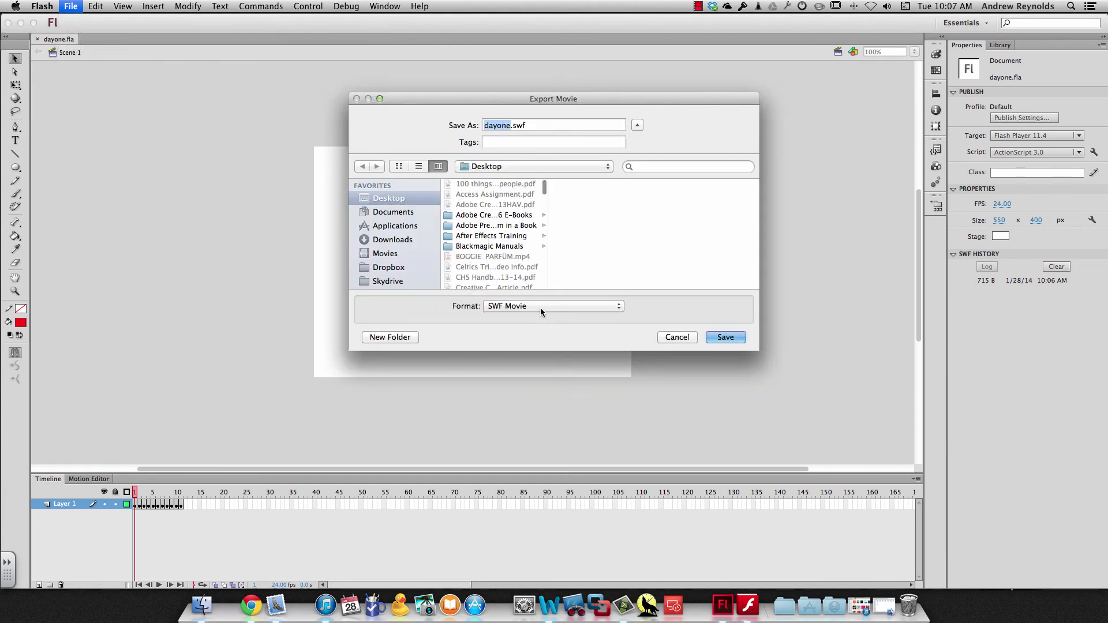
left_click(540, 306)
left_click(530, 309)
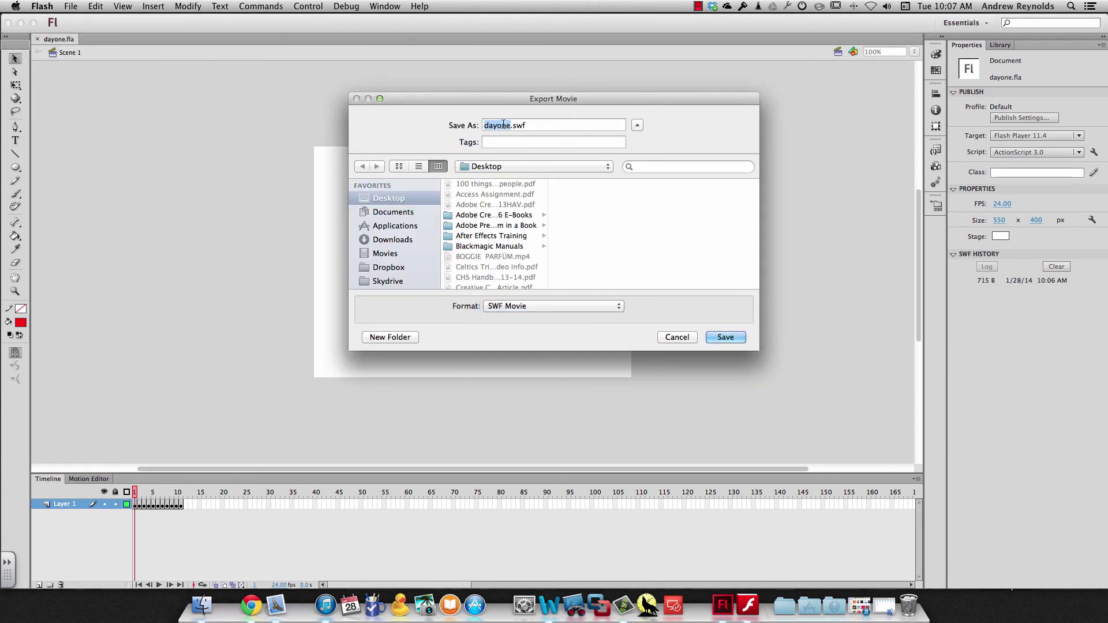
left_click(677, 337)
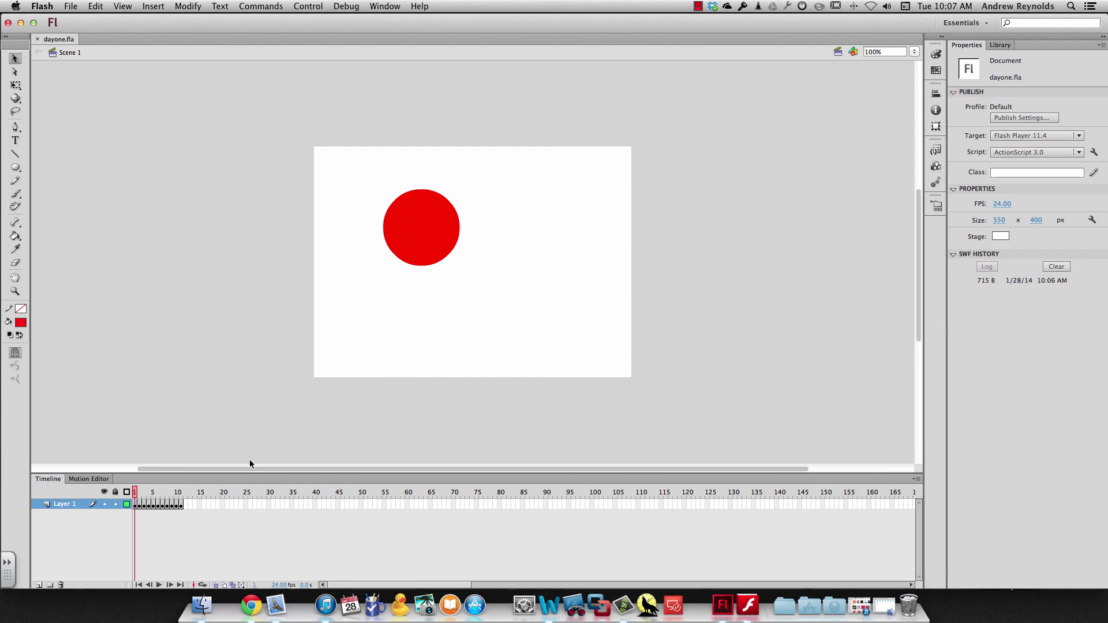
- Drag Layer 1's frame-11 keyframe along the timeline to frame 15
left_click(181, 505)
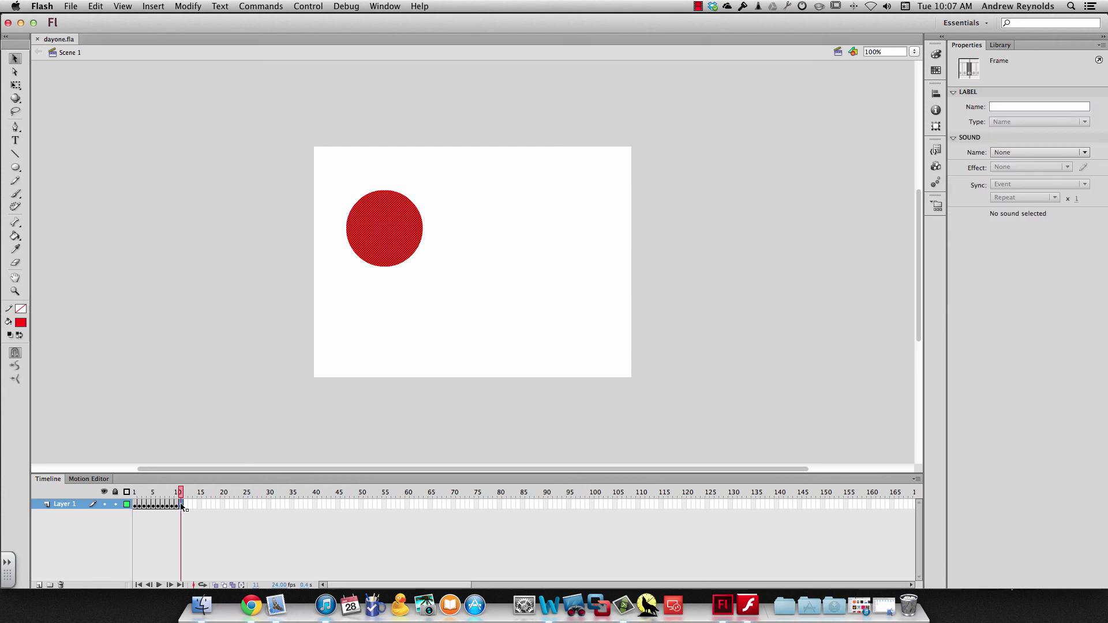
left_click(195, 505)
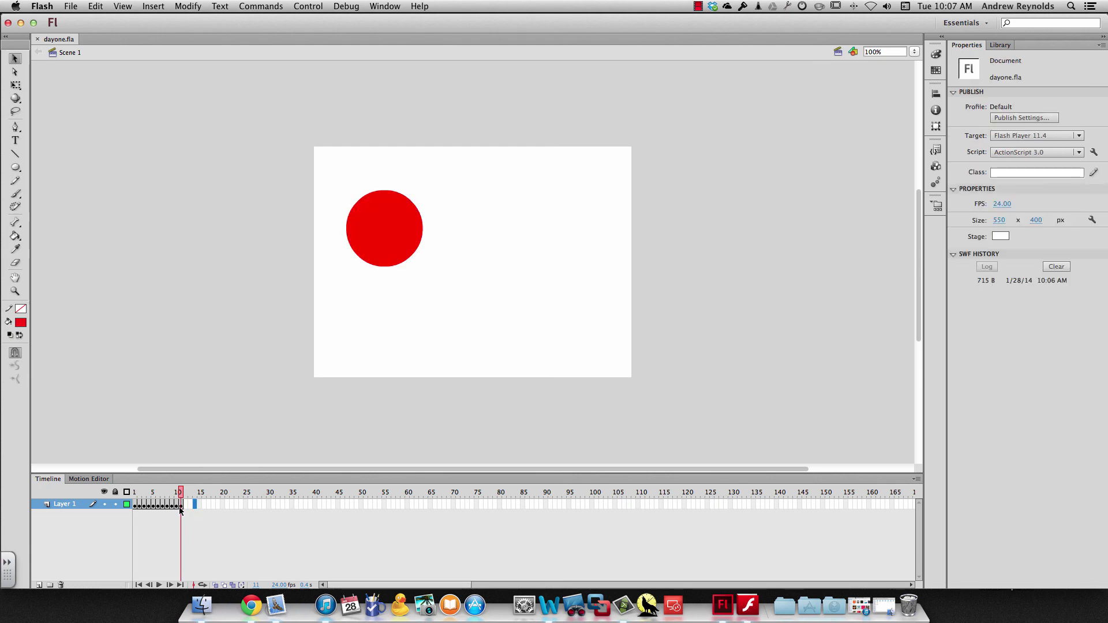
left_click(181, 505)
left_click_drag(180, 501, 202, 506)
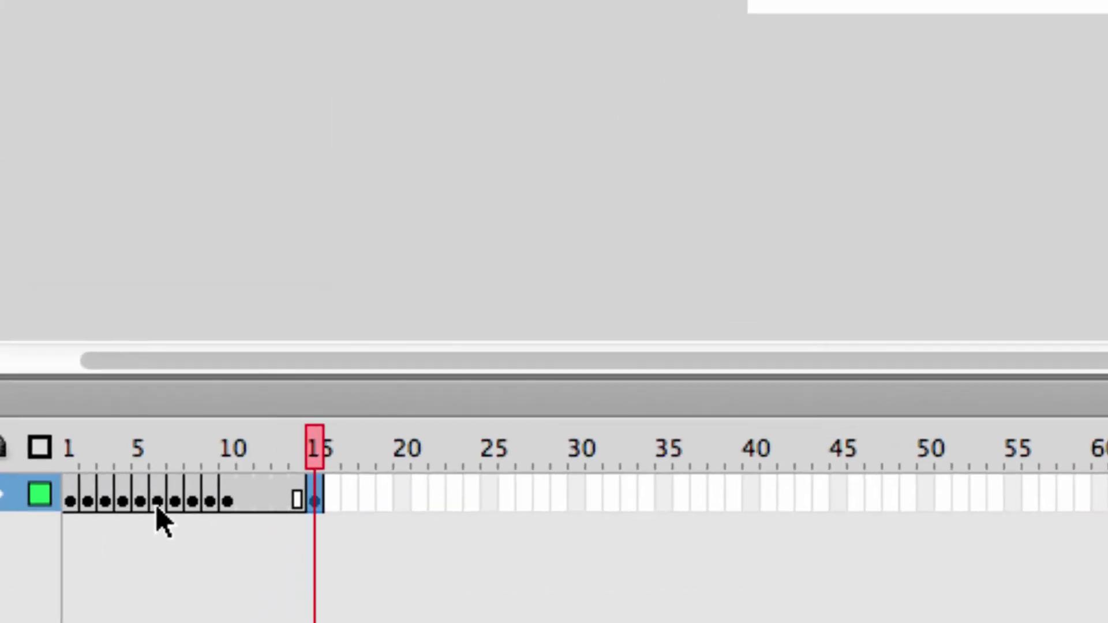
- Step through frames 10 to 14 to confirm the circle holds still
left_click(227, 497)
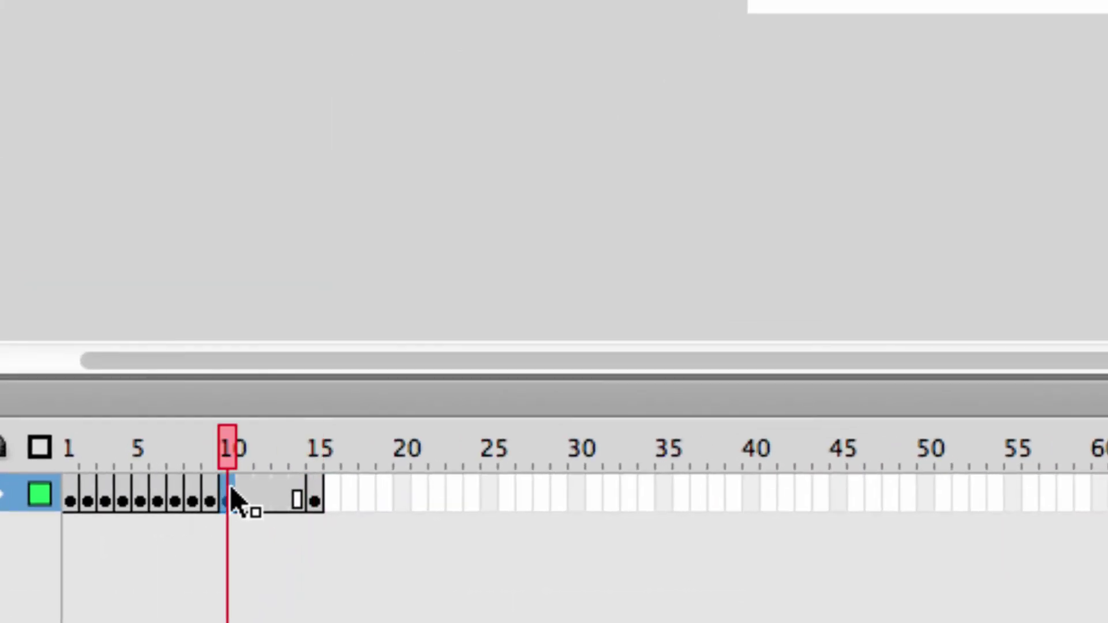
left_click(296, 496)
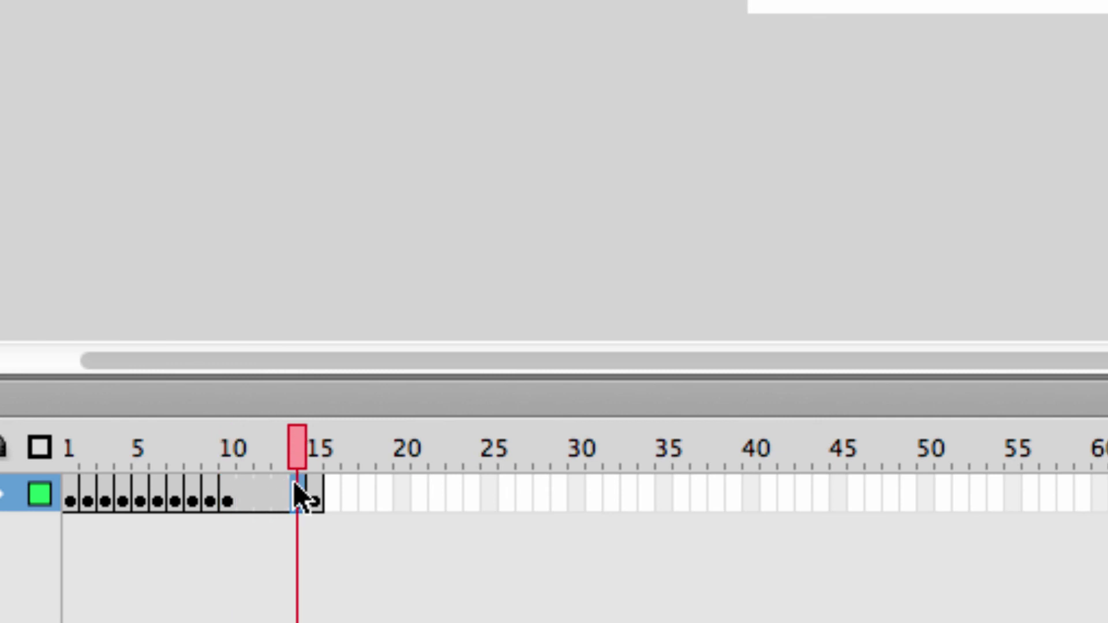
left_click(246, 497)
left_click(260, 498)
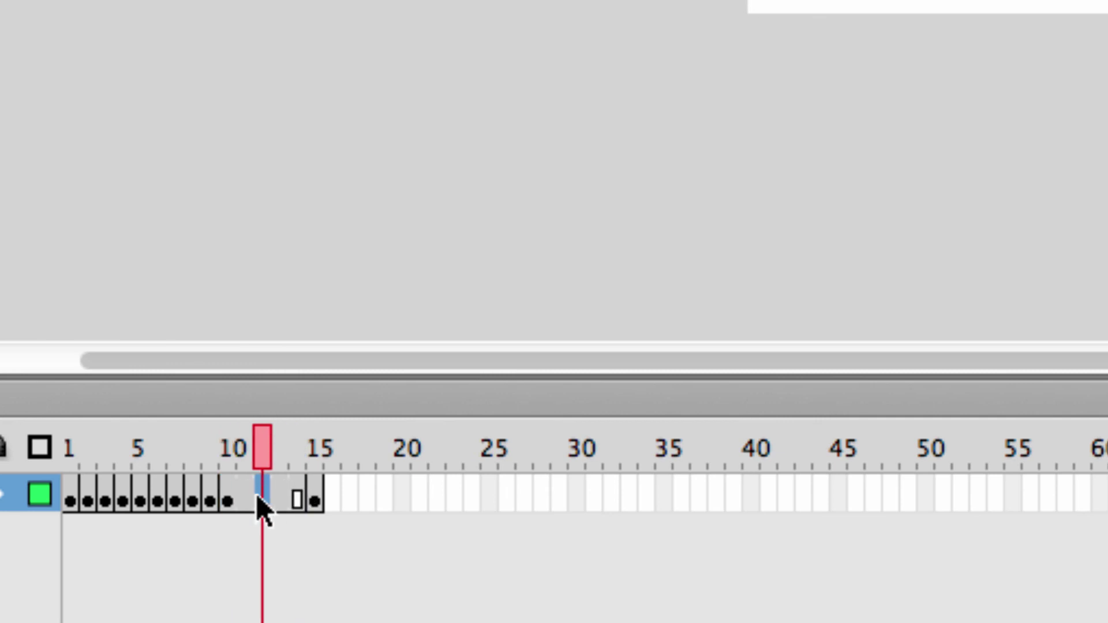
left_click(245, 501)
left_click(258, 502)
left_click(281, 502)
left_click(294, 500)
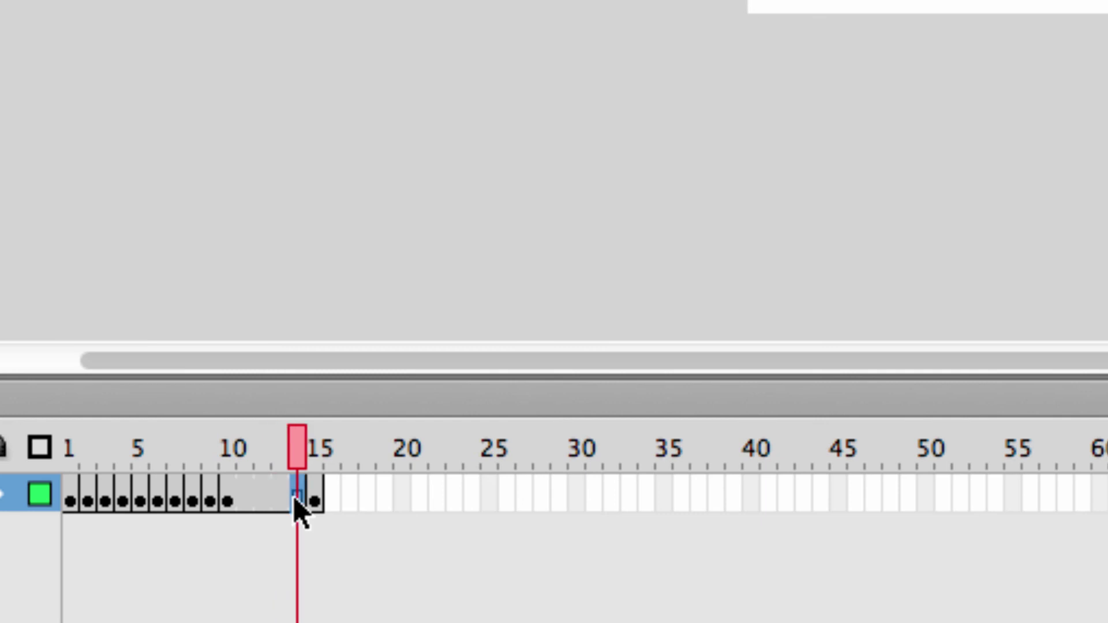
left_click(248, 500)
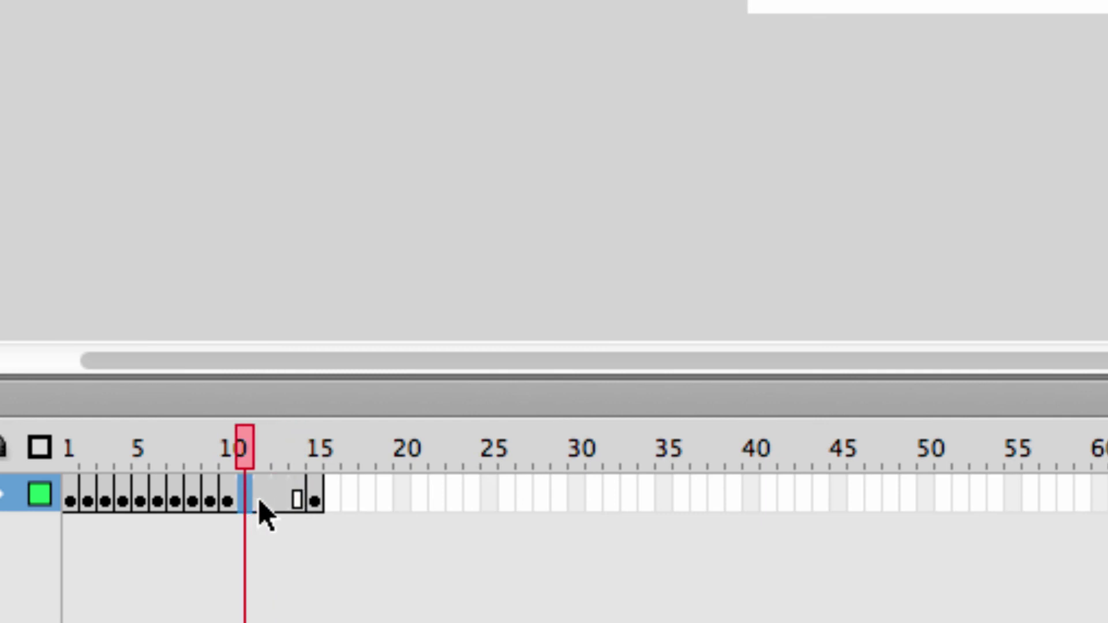
left_click(259, 502)
left_click(231, 502)
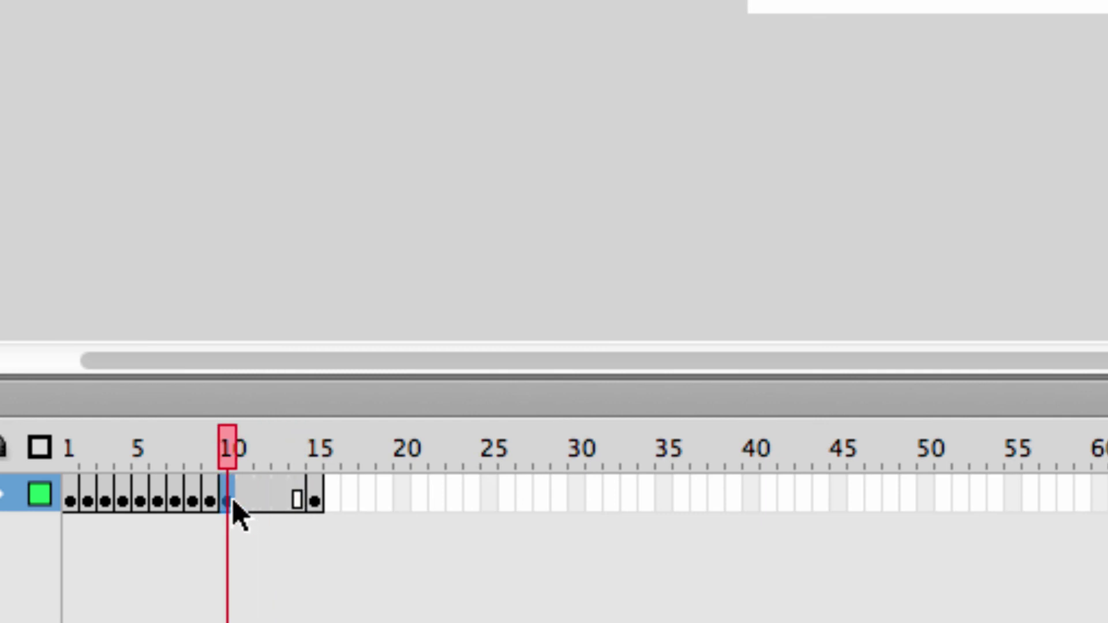